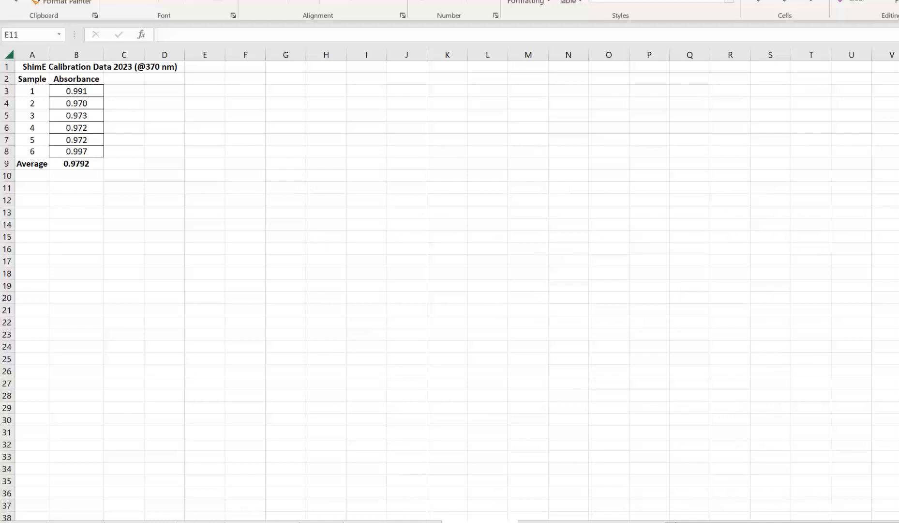
# View the Shimadzu E control chart on its sheet, and return to the Shimadzu E data sheet.
pyautogui.click(205, 188)
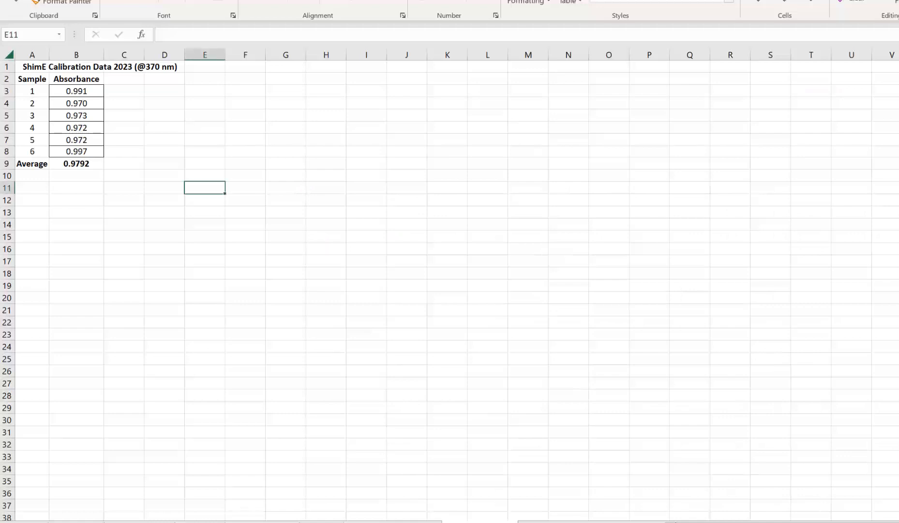
pyautogui.click(140, 522)
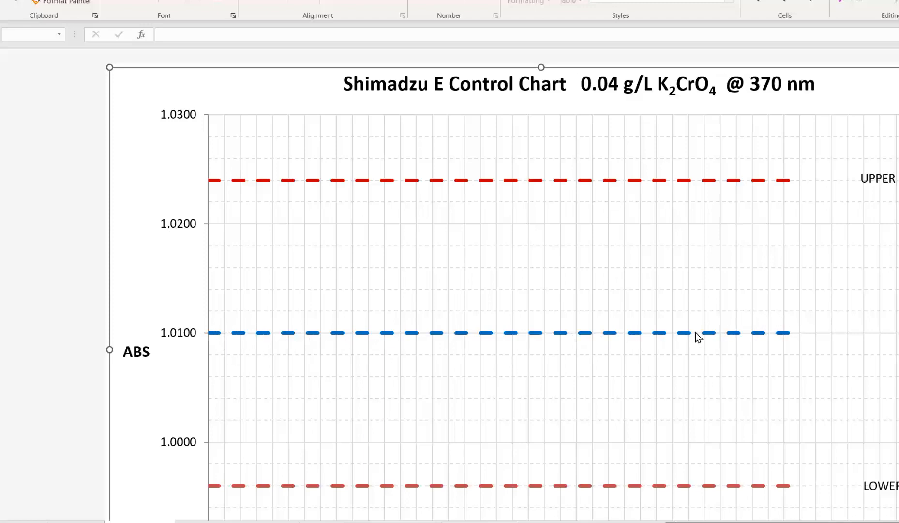
pyautogui.hotkey('ctrl', 'pageup')
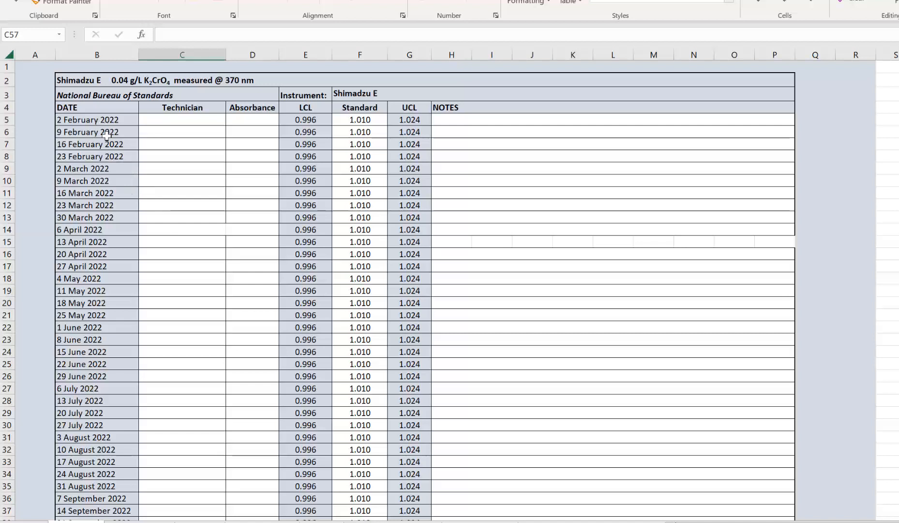
# Change the first two dates in B5 and B6 to 2 February 2023 and 9 February 2023.
pyautogui.doubleClick(122, 121)
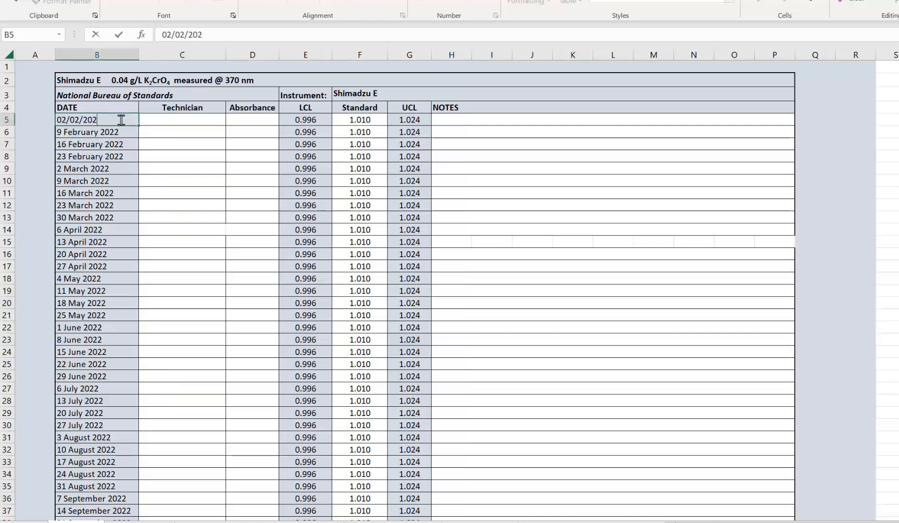
pyautogui.write('3')
pyautogui.click(121, 133)
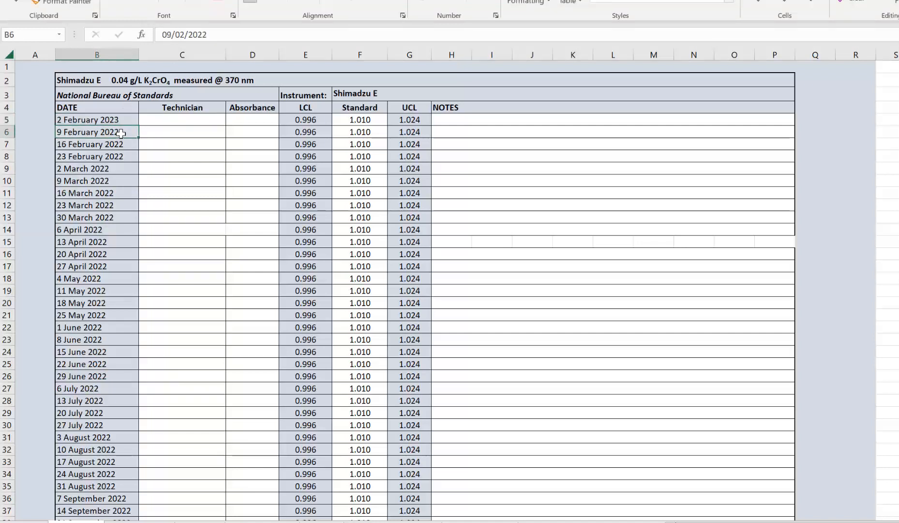
pyautogui.doubleClick(121, 133)
pyautogui.press('BackSpace')
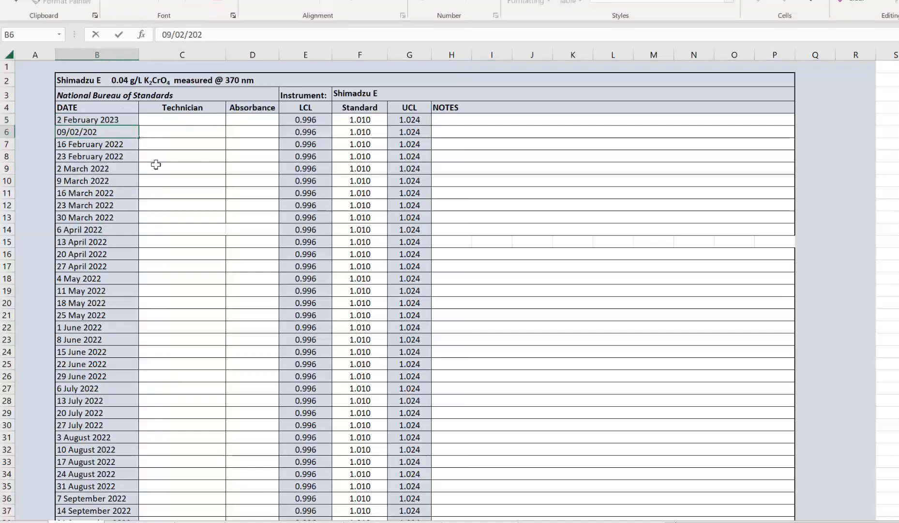
pyautogui.write('3')
pyautogui.press('Return')
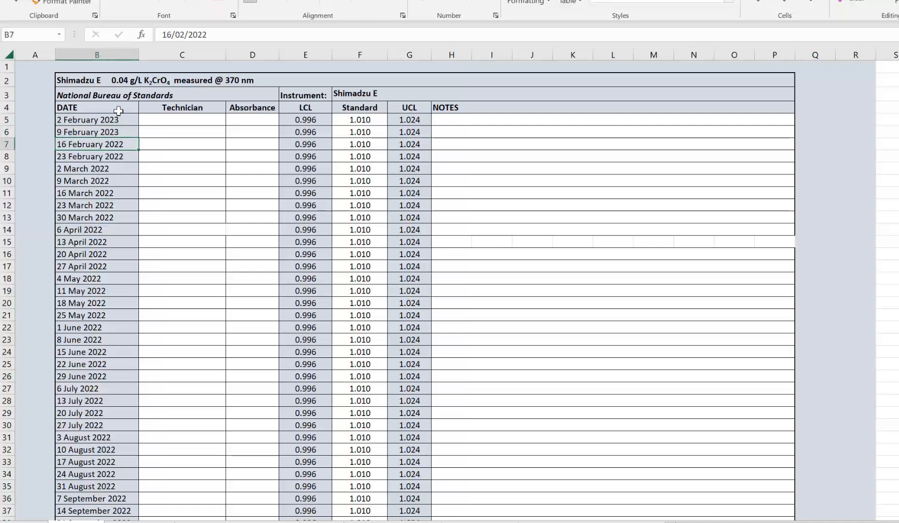
# Extend the weekly date series from B5:B6 down the DATE column to row 49.
pyautogui.moveTo(115, 120); pyautogui.dragTo(115, 132)
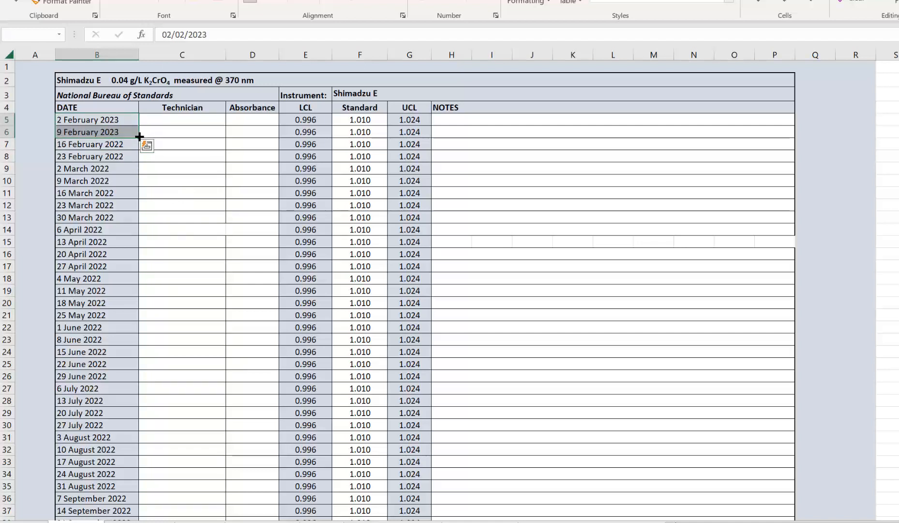
pyautogui.moveTo(139, 137); pyautogui.dragTo(129, 500)
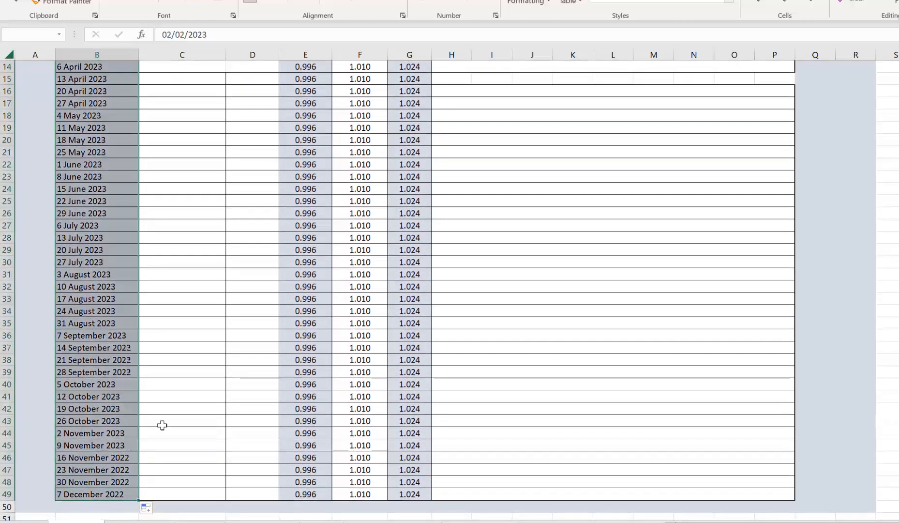
pyautogui.scroll(5, 179, 414)
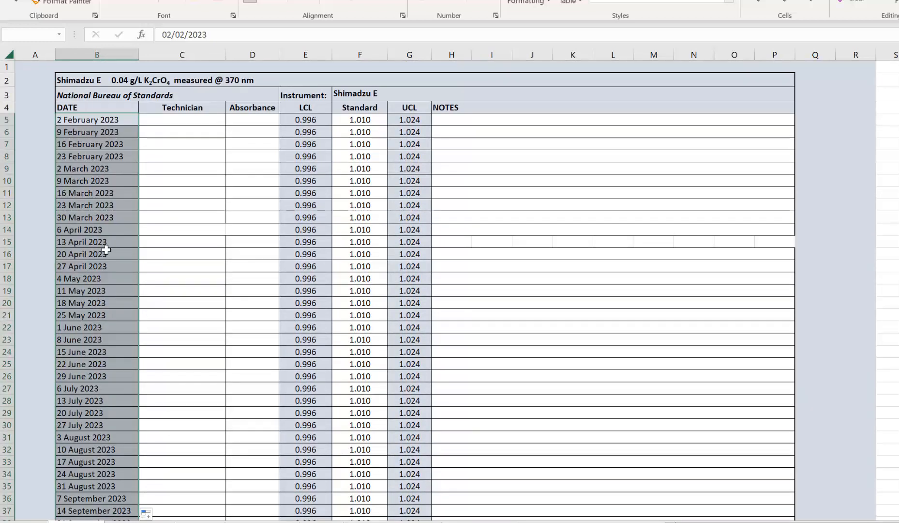
pyautogui.click(90, 119)
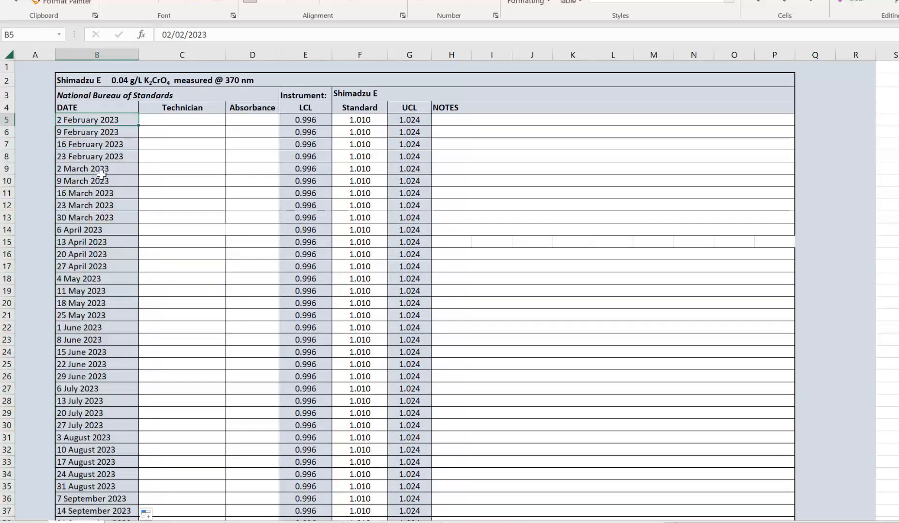
pyautogui.click(90, 133)
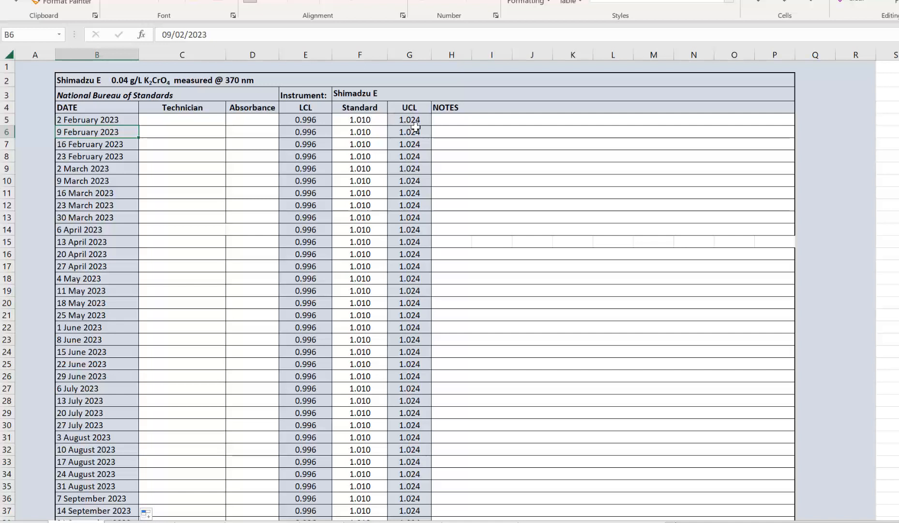
# Link the first Standard value in F5 to the average absorbance with the formula ='Calibration 2023'!B9.
pyautogui.click(361, 120)
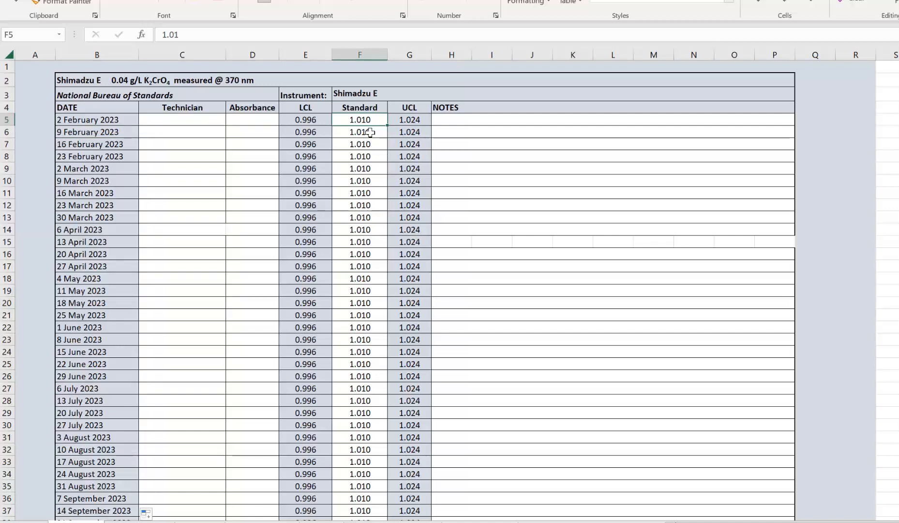
pyautogui.write('=')
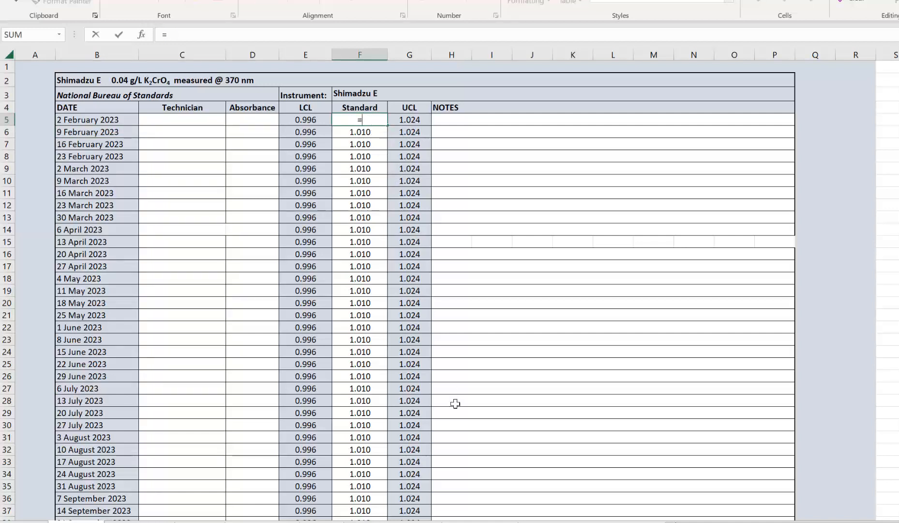
pyautogui.click(479, 522)
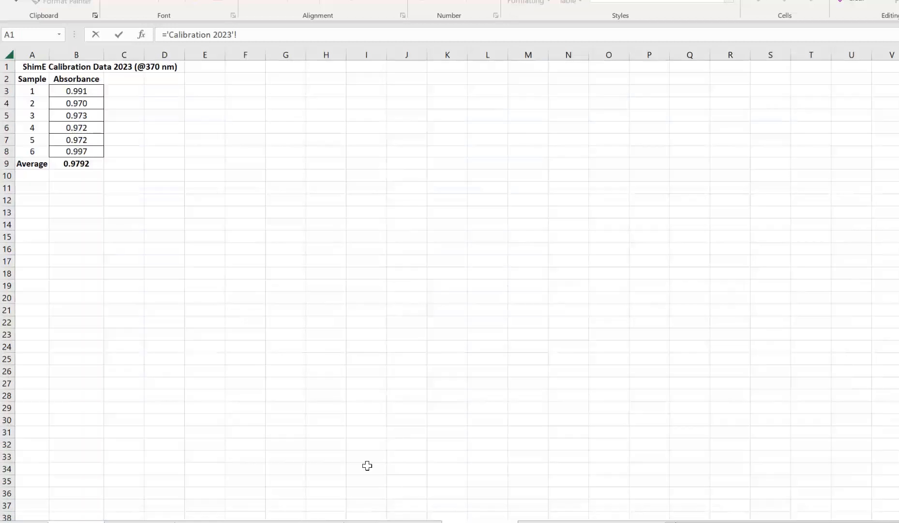
pyautogui.click(80, 167)
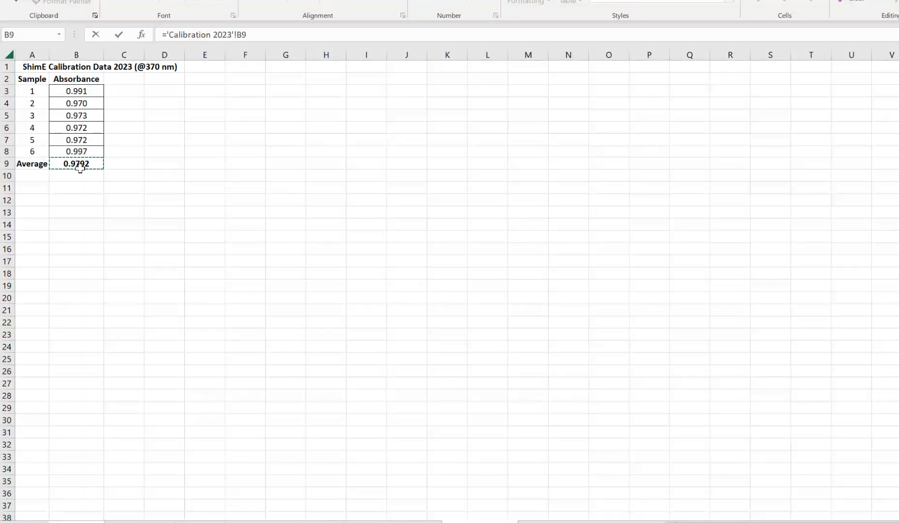
pyautogui.press('Return')
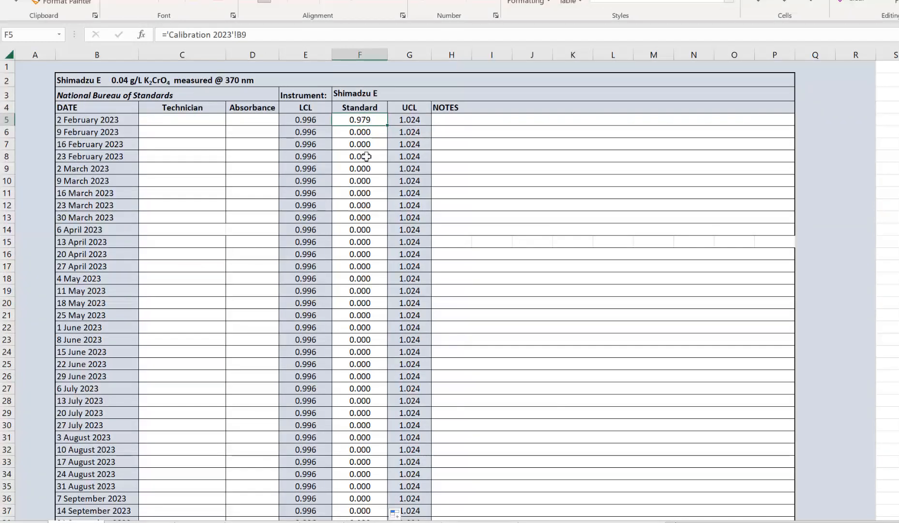
# Enter =F5 in F6 and fill that formula down the rest of the Standard column.
pyautogui.click(369, 134)
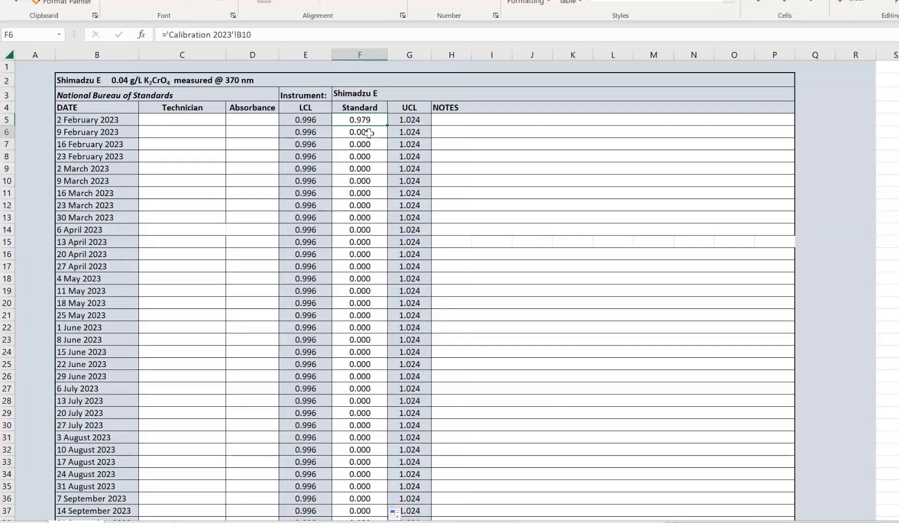
pyautogui.write('=')
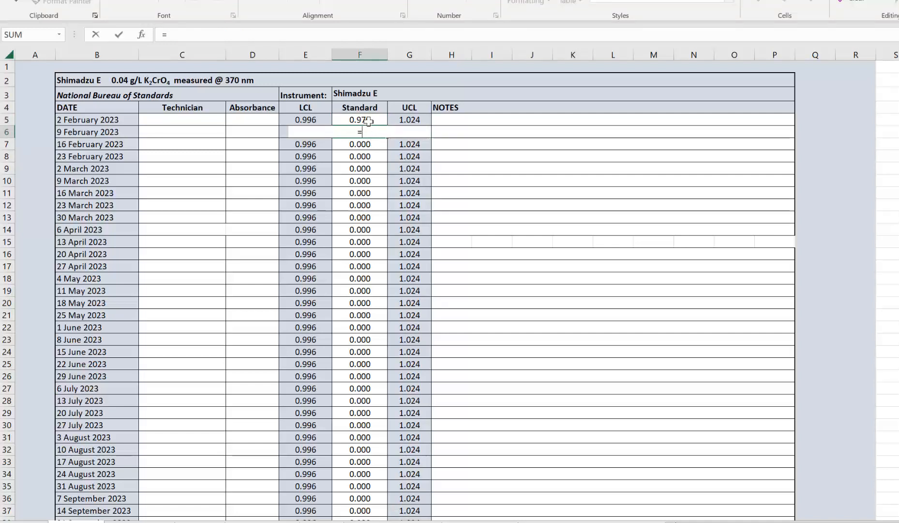
pyautogui.click(368, 121)
pyautogui.press('Return')
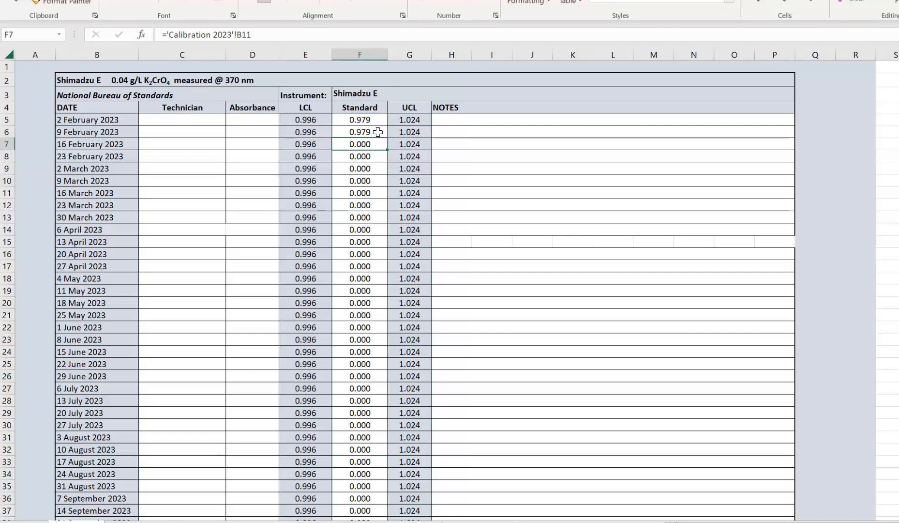
pyautogui.click(378, 132)
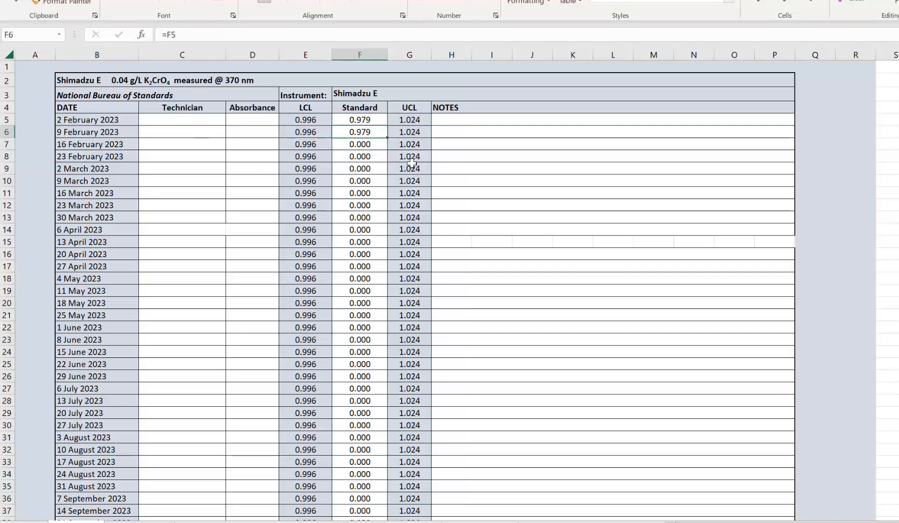
pyautogui.moveTo(387, 138); pyautogui.dragTo(357, 498)
pyautogui.scroll(5, 494, 447)
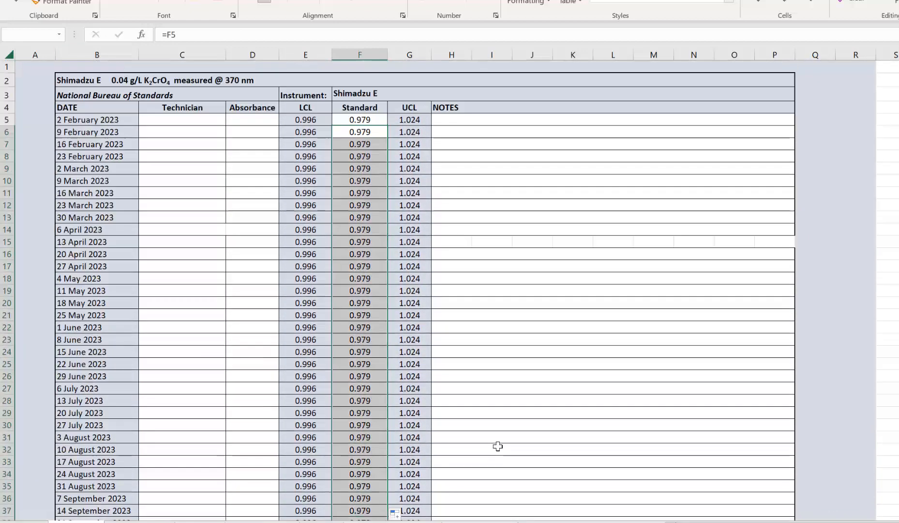
# Set the first UCL value in G5 to the formula =F5+0.014.
pyautogui.click(414, 122)
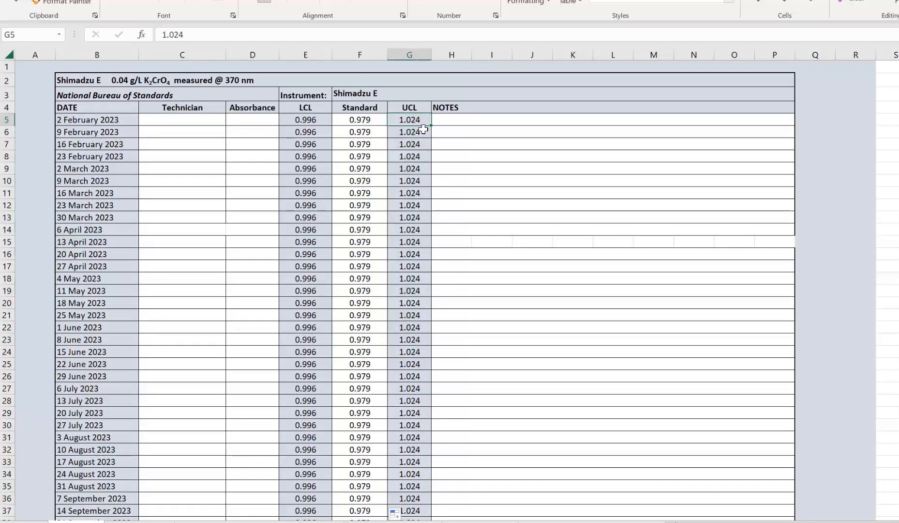
pyautogui.write('=')
pyautogui.click(362, 121)
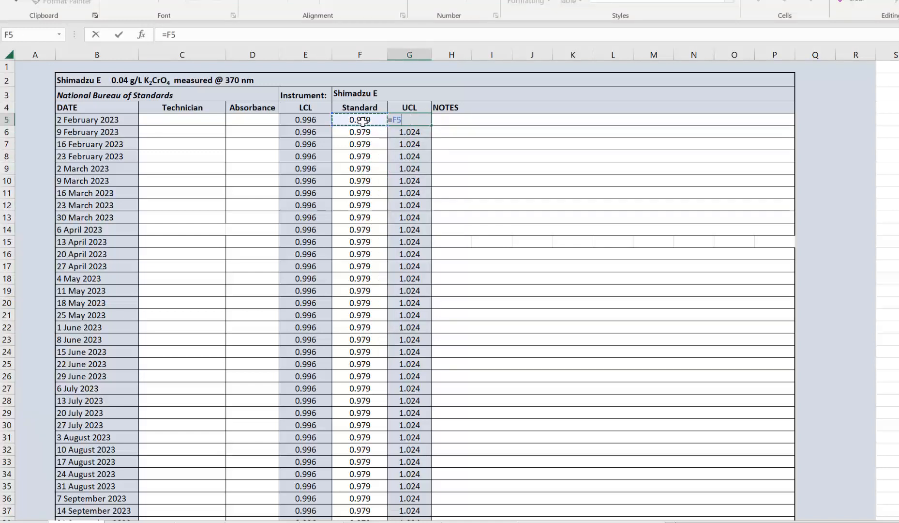
pyautogui.write('+0.01')
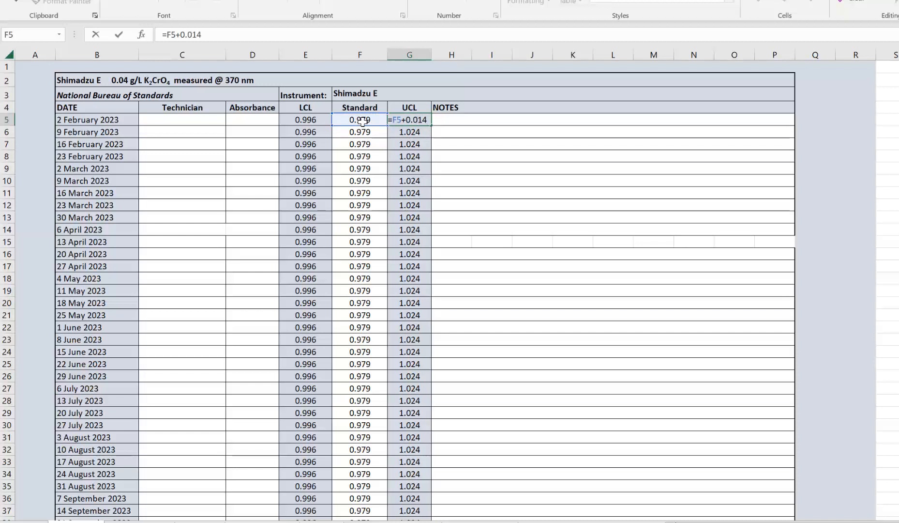
pyautogui.write('4')
pyautogui.press('Return')
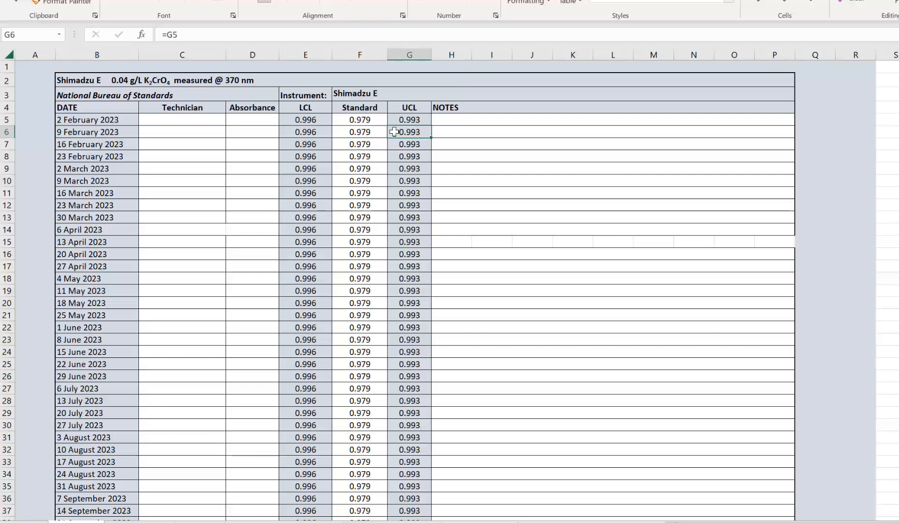
# Set the first LCL value in E5 to the formula =F5-0.014.
pyautogui.click(307, 120)
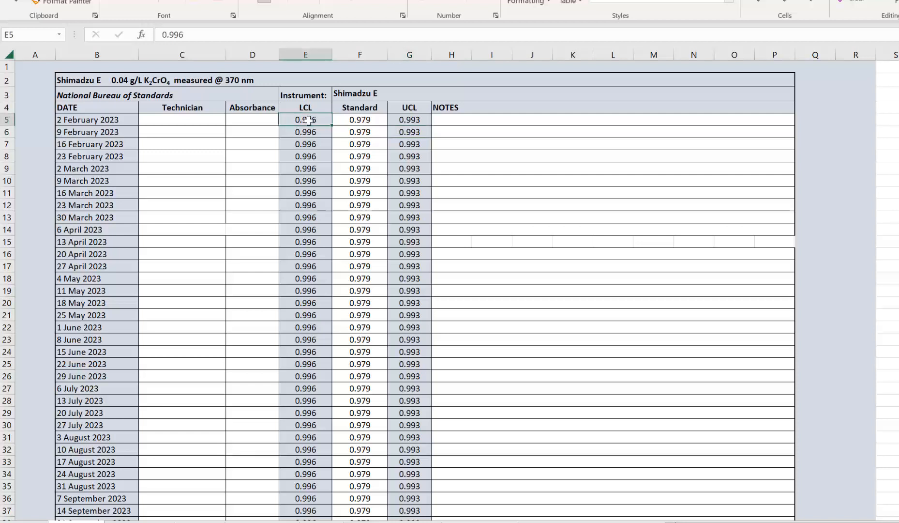
pyautogui.write('=')
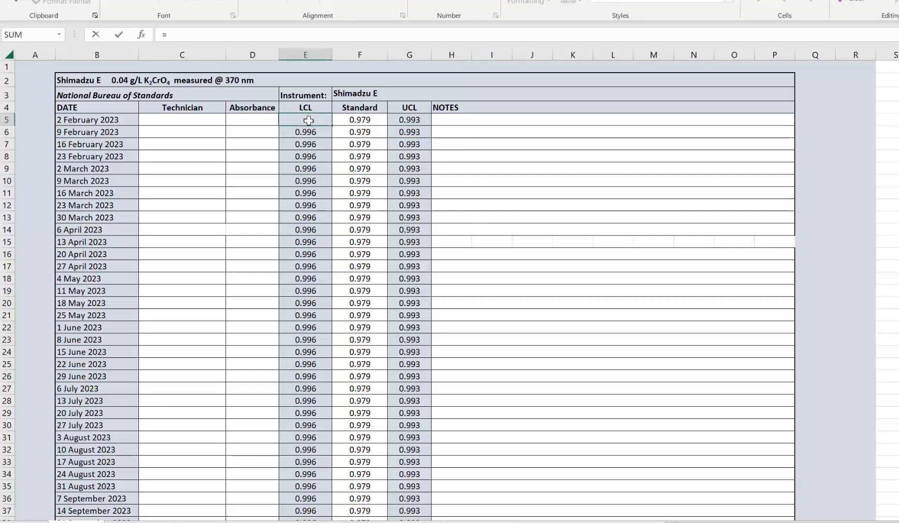
pyautogui.click(356, 120)
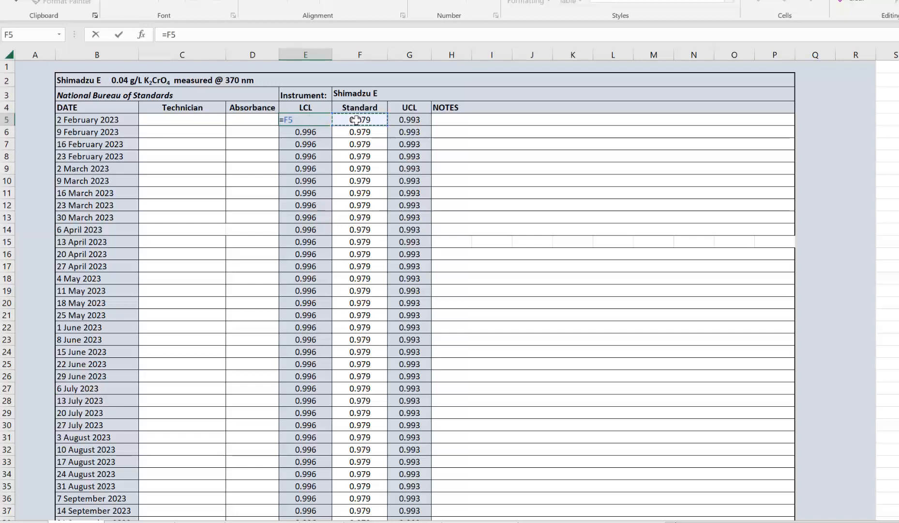
pyautogui.write('=')
pyautogui.press('BackSpace')
pyautogui.write('-0.014')
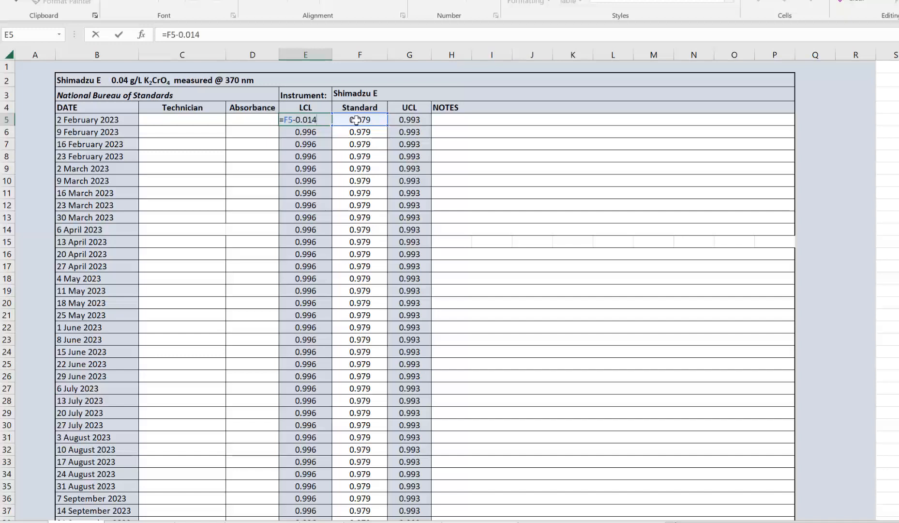
pyautogui.press('Return')
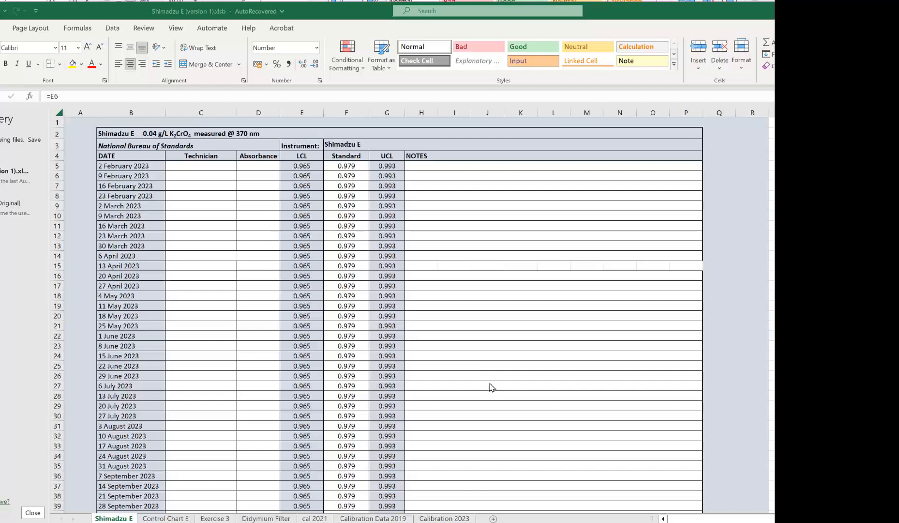
# Set the date axis bounds of the chart on the Control Chart E sheet to minimum 44959 and maximum 45200.
pyautogui.click(197, 517)
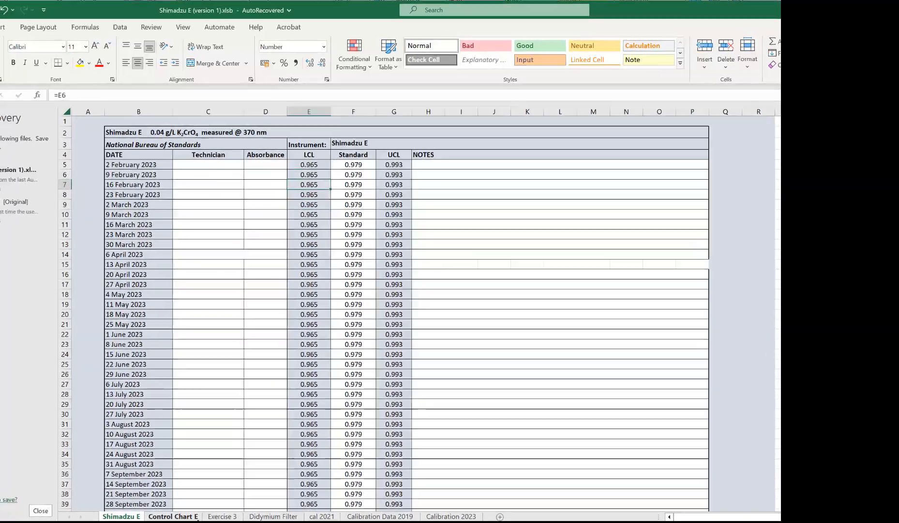
pyautogui.click(166, 517)
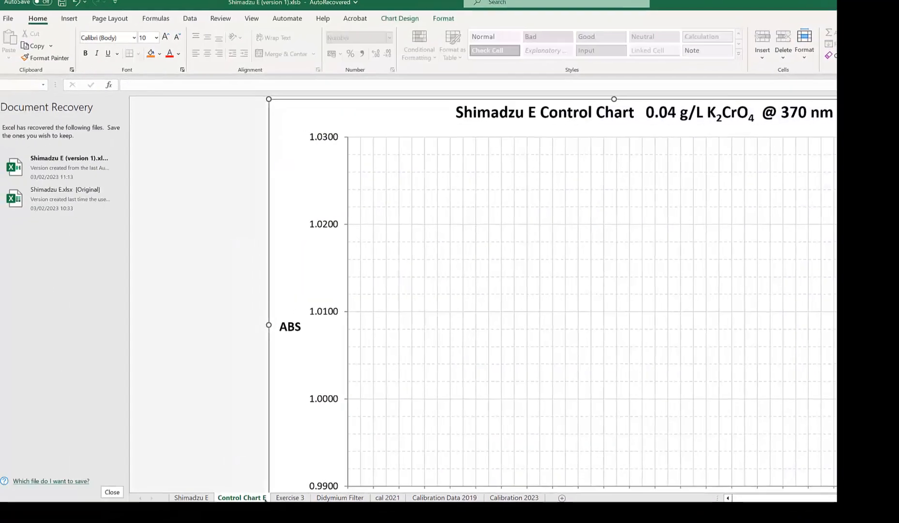
pyautogui.scroll(-1, 611, 423)
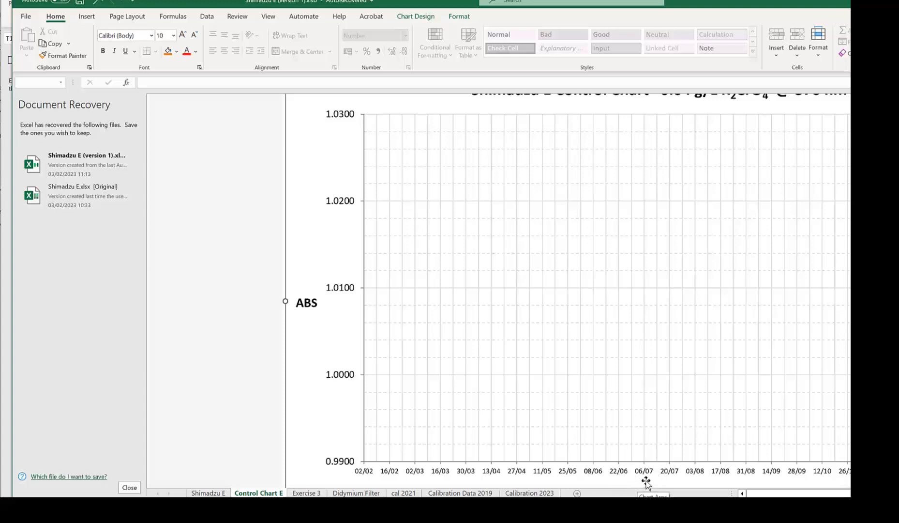
pyautogui.rightClick(619, 473)
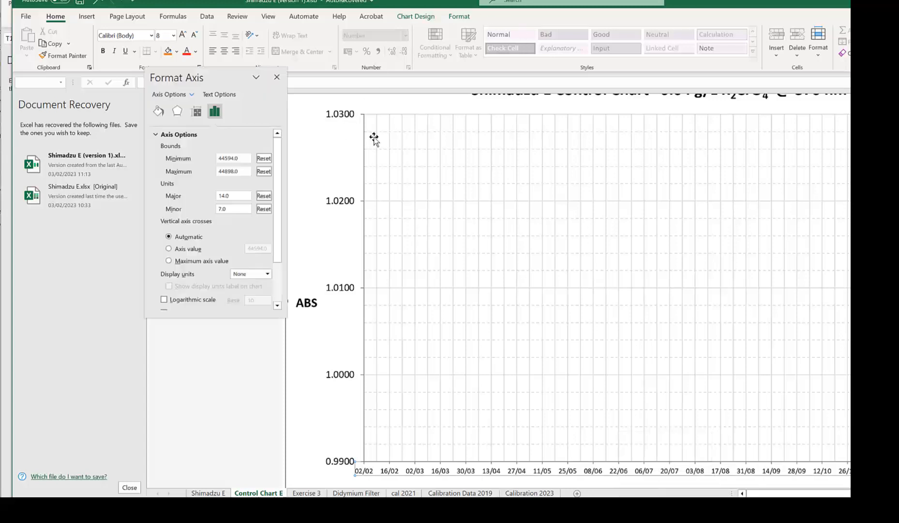
pyautogui.click(245, 171)
pyautogui.write('45200')
pyautogui.click(247, 157)
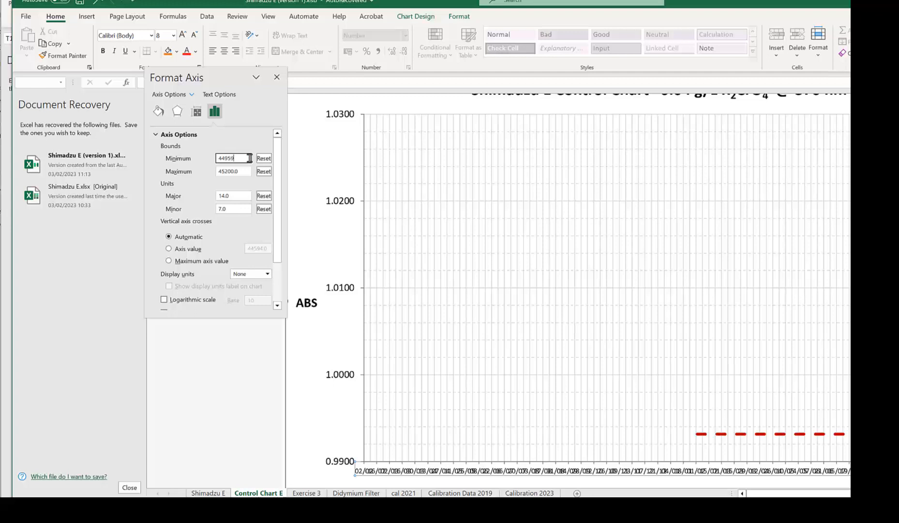
pyautogui.press('Return')
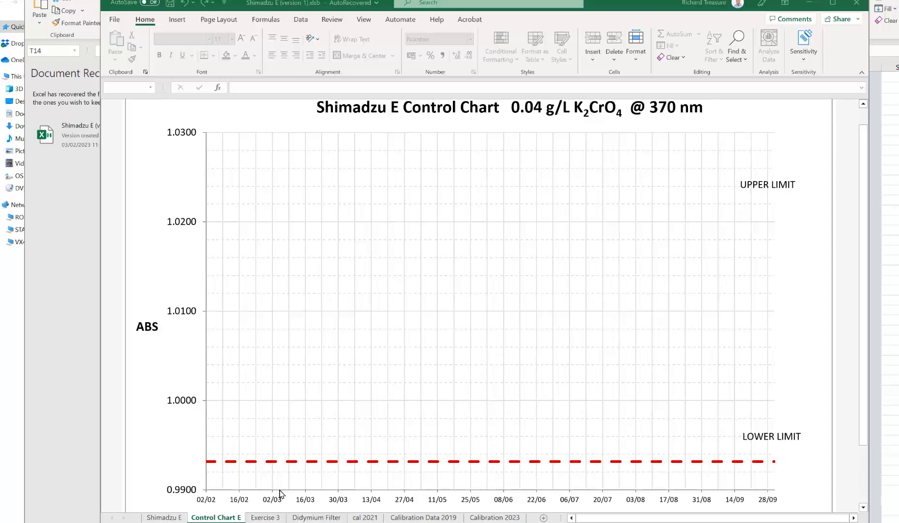
# Check the control limits on the Shimadzu E sheet and set the chart's vertical axis bounds to minimum 0.95 and maximum 1.0.
pyautogui.click(165, 517)
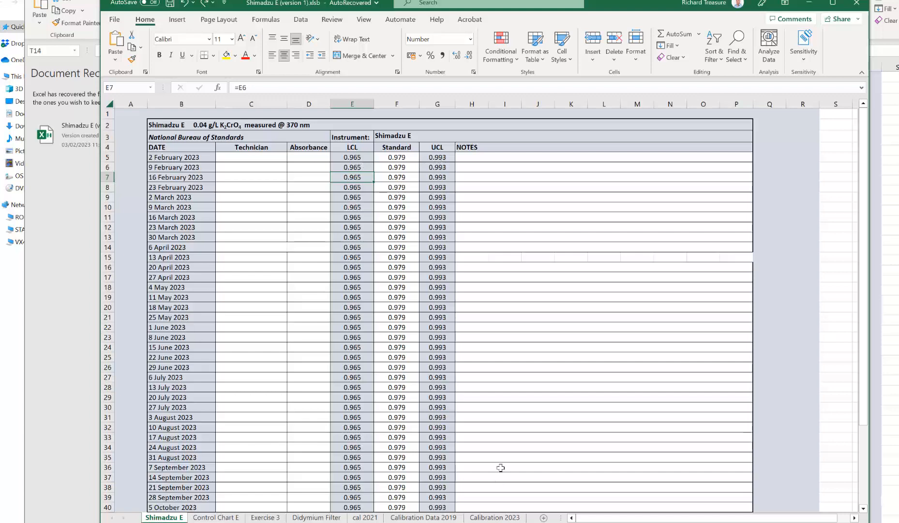
pyautogui.click(235, 517)
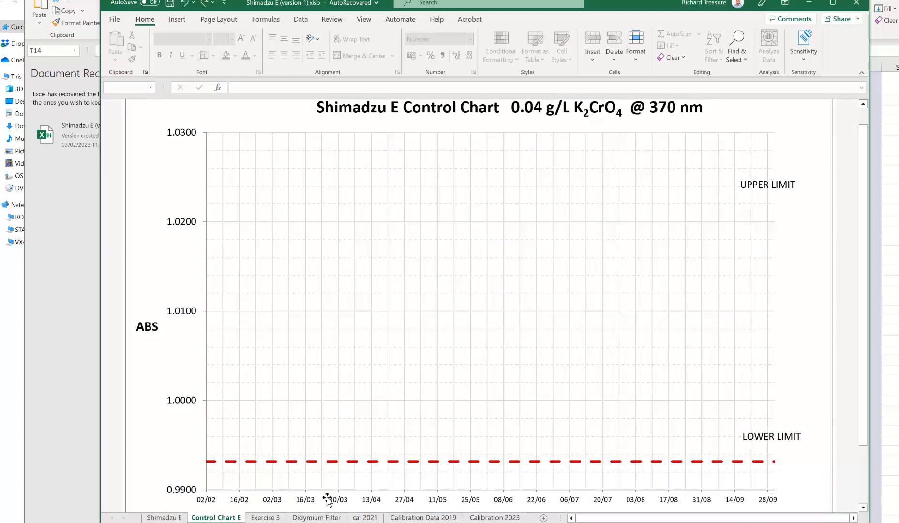
pyautogui.rightClick(189, 316)
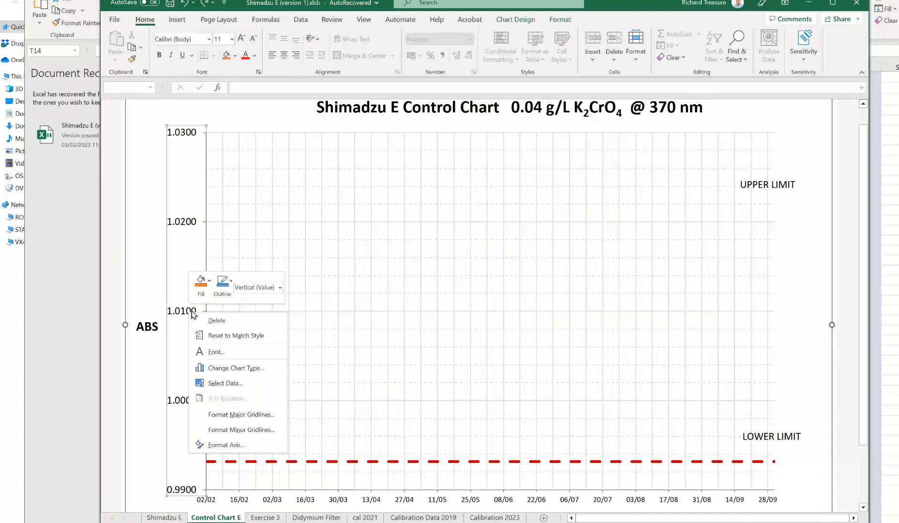
pyautogui.click(227, 444)
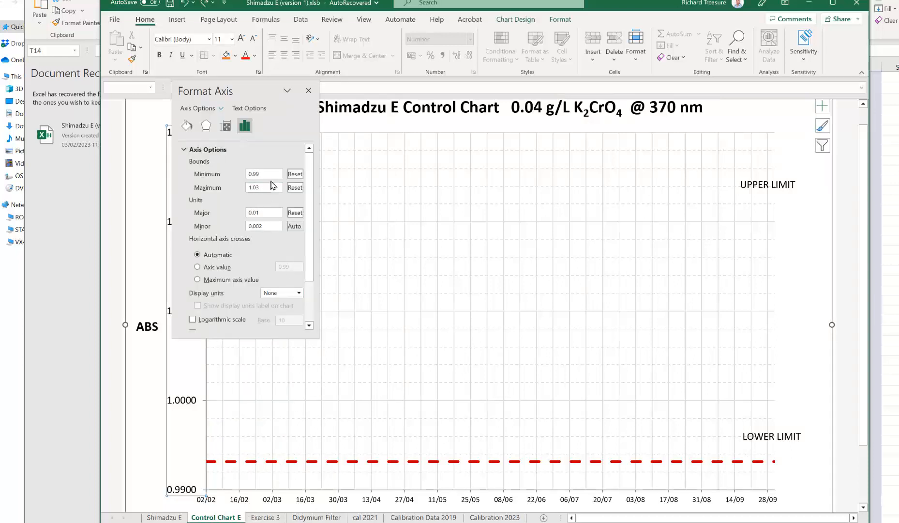
pyautogui.click(268, 174)
pyautogui.click(270, 189)
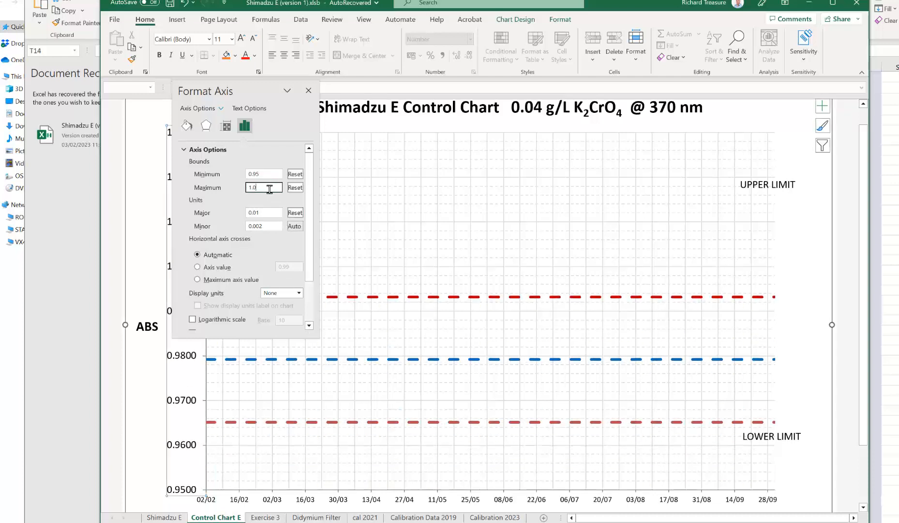
pyautogui.click(461, 226)
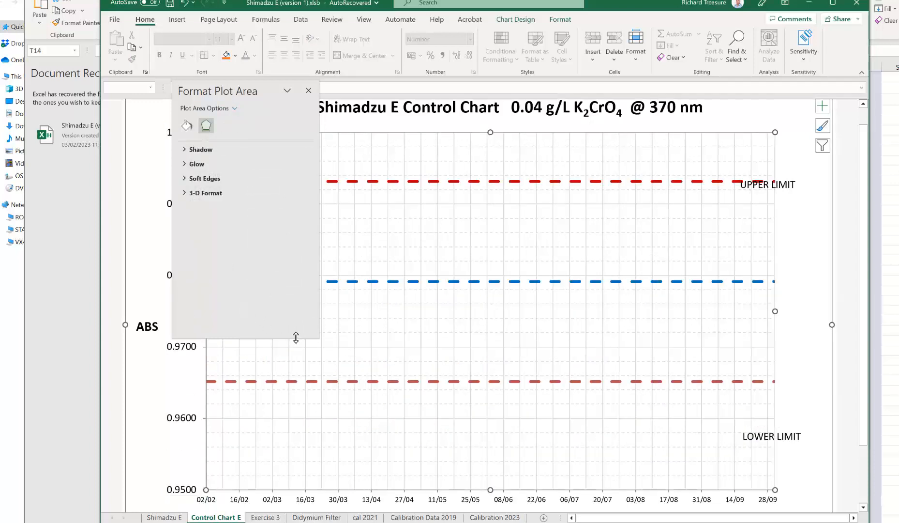
pyautogui.click(309, 90)
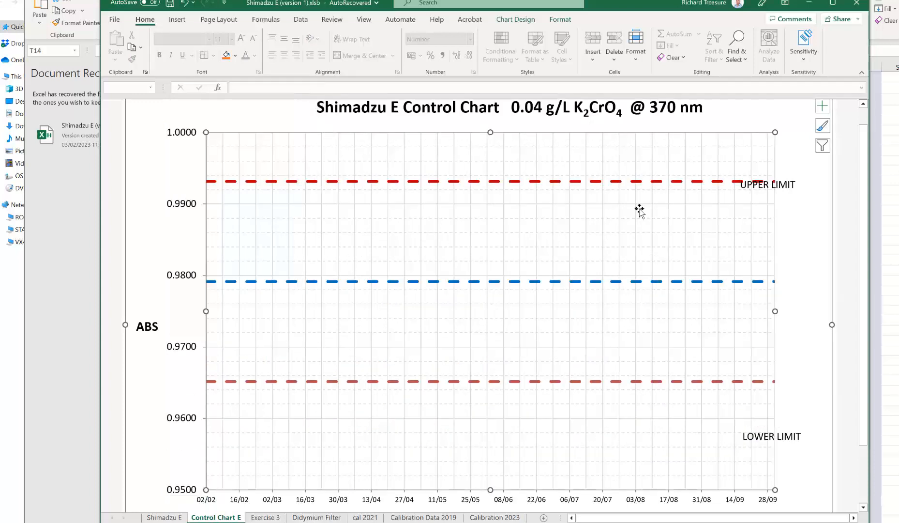
# Move the UPPER LIMIT label just above the upper red dashed line and the LOWER LIMIT label just below the lower one.
pyautogui.click(783, 187)
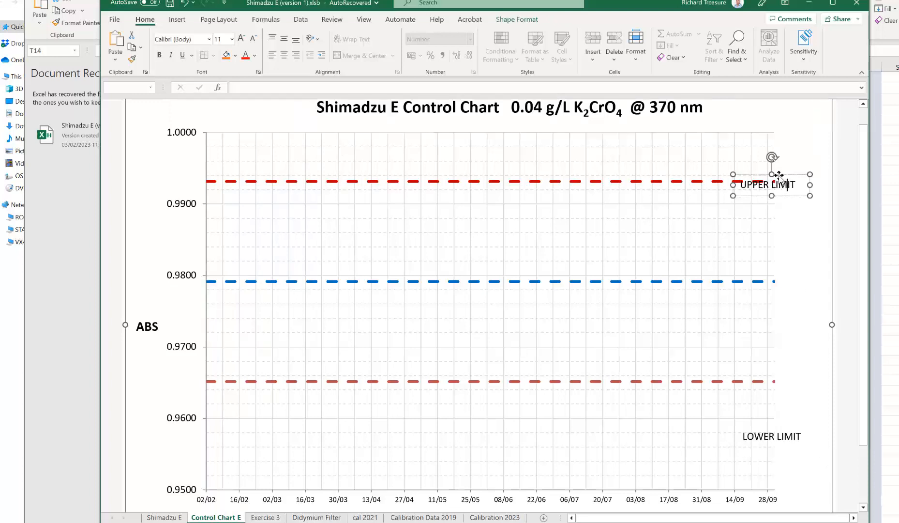
pyautogui.moveTo(778, 176); pyautogui.dragTo(788, 161)
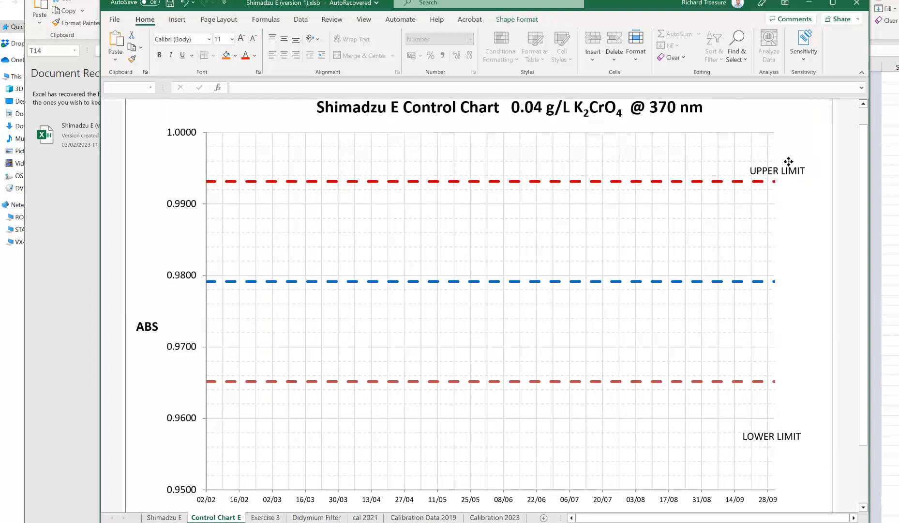
pyautogui.click(791, 438)
pyautogui.moveTo(767, 425); pyautogui.dragTo(779, 384)
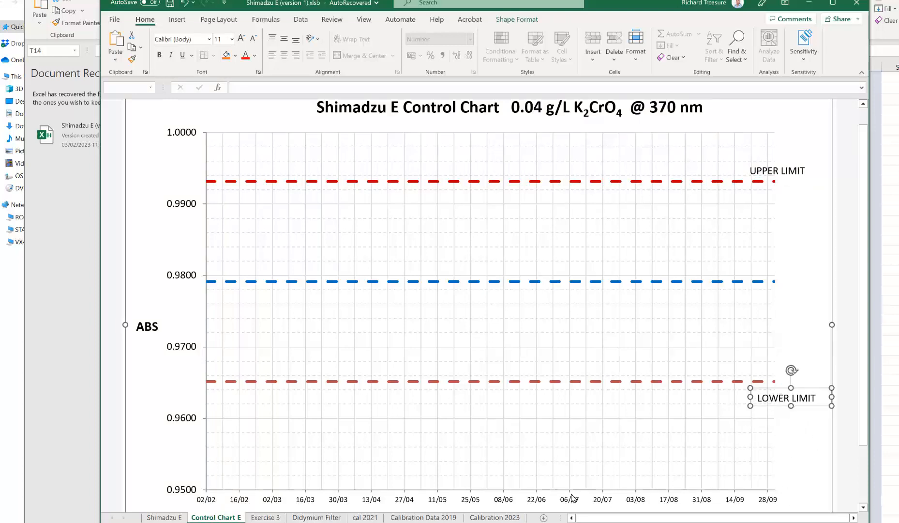
pyautogui.click(578, 466)
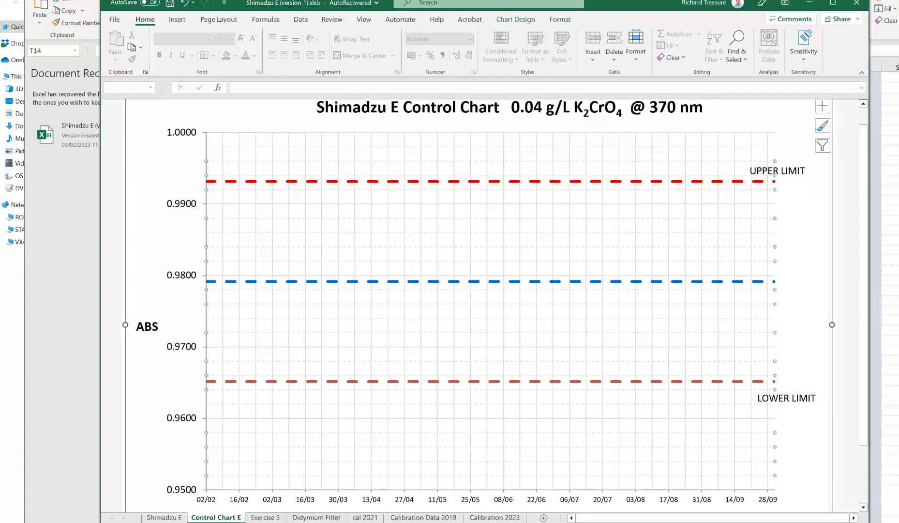